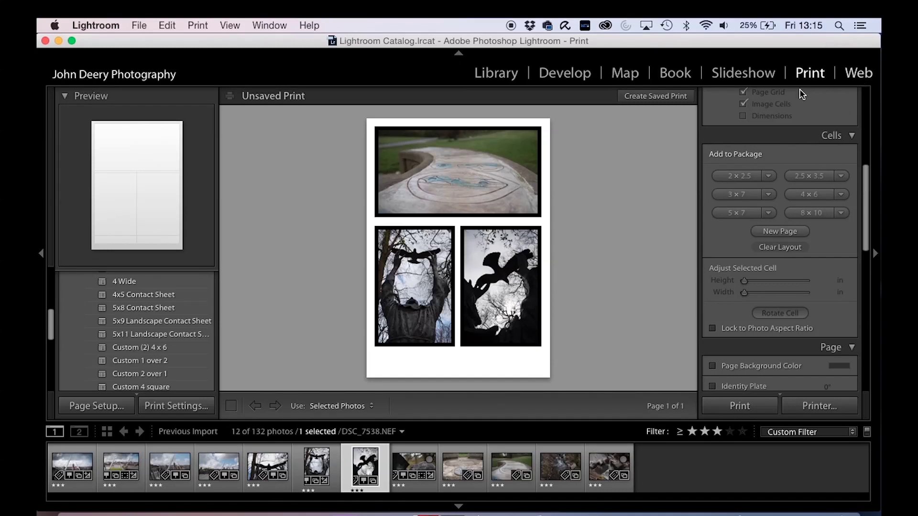
Step: Switch from the Print module to the Web module to show a Classic Gallery preview
{"action": "left_click", "coordinate": [859, 72]}
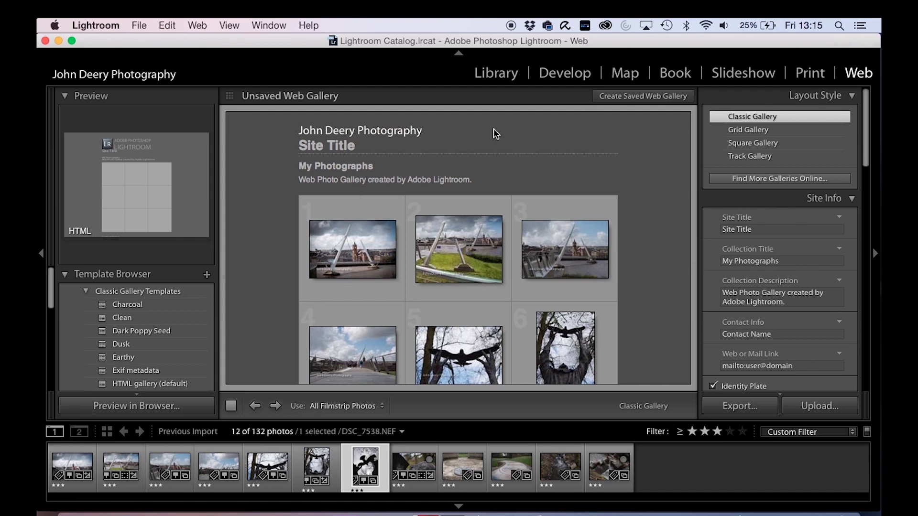
Step: Change the gallery's site title to 'Engage Live Walkabout'
{"action": "left_click", "coordinate": [362, 148]}
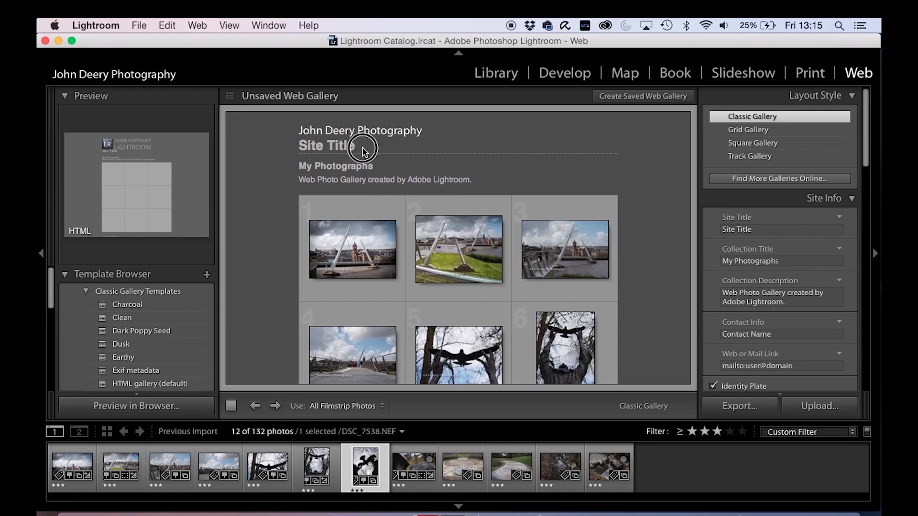
{"action": "left_click", "coordinate": [234, 144]}
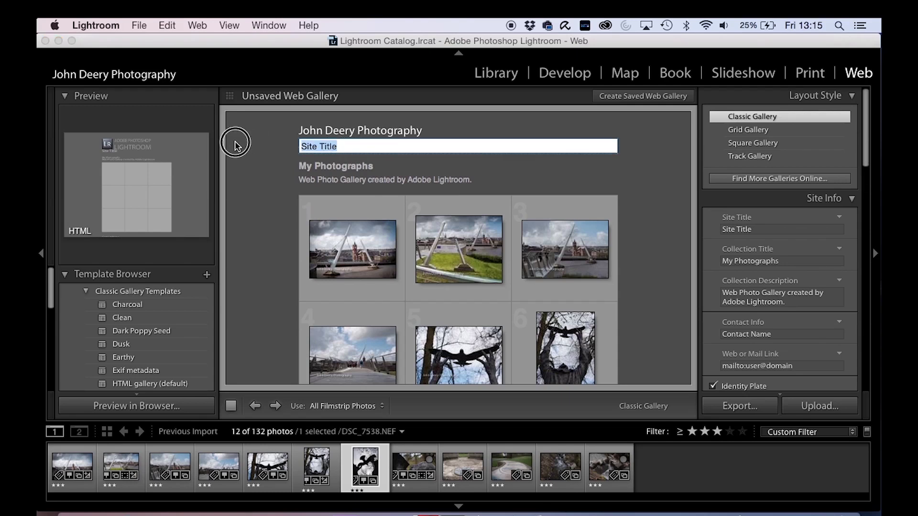
{"action": "type", "text": "Engage Live Walkabout"}
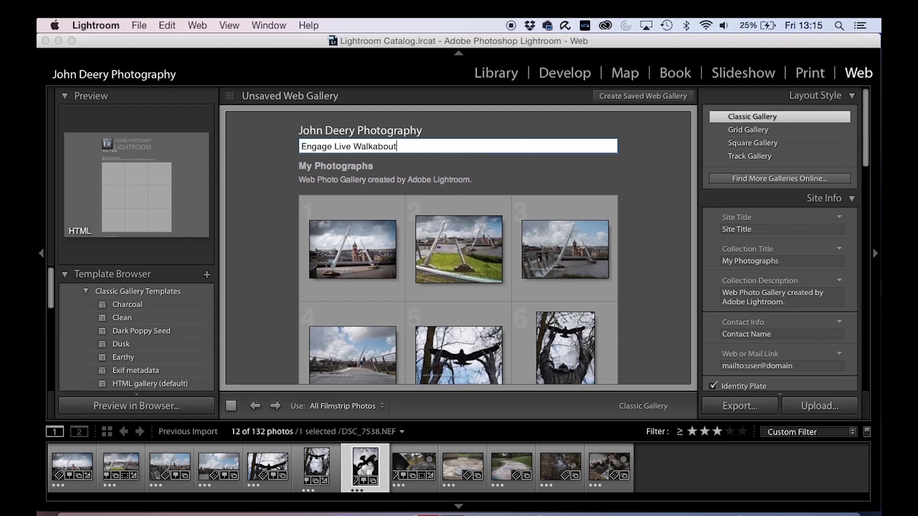
{"action": "key", "text": "Return"}
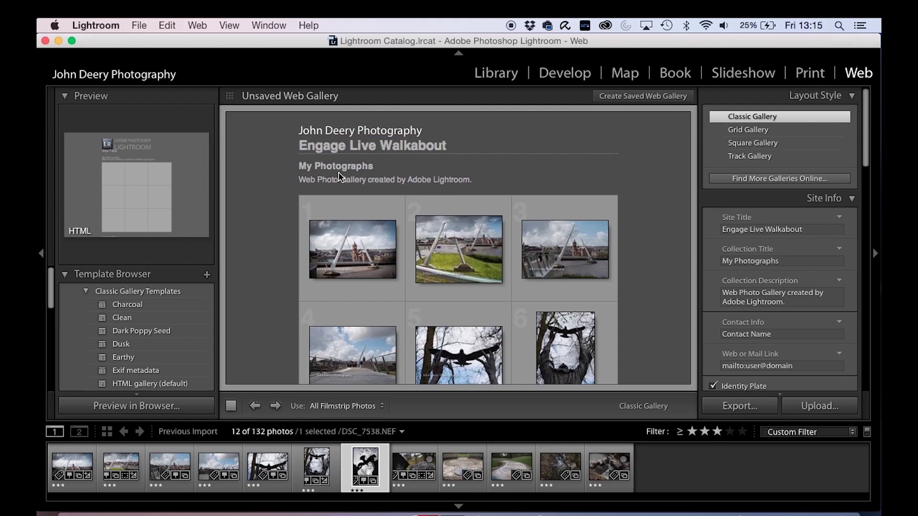
Step: Rename the collection title to 'Walkabout for Engage Live' and delete the default description
{"action": "double_click", "coordinate": [357, 167]}
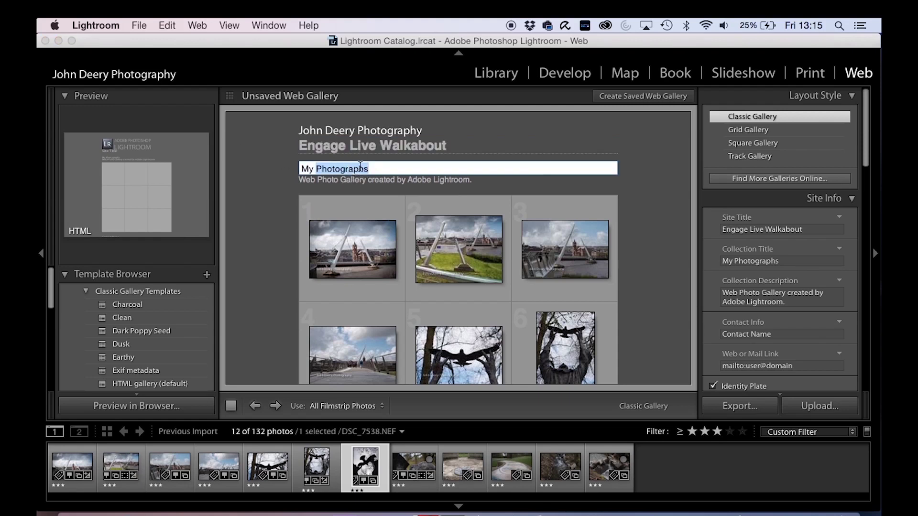
{"action": "left_click_drag", "start_coordinate": [375, 166], "coordinate": [242, 165]}
{"action": "type", "text": "Walkabout for Engage Live"}
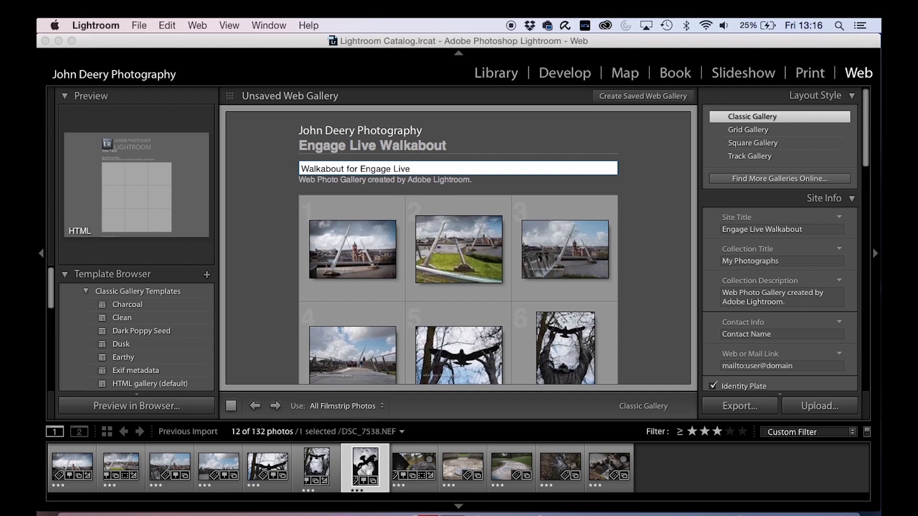
{"action": "left_click", "coordinate": [423, 186]}
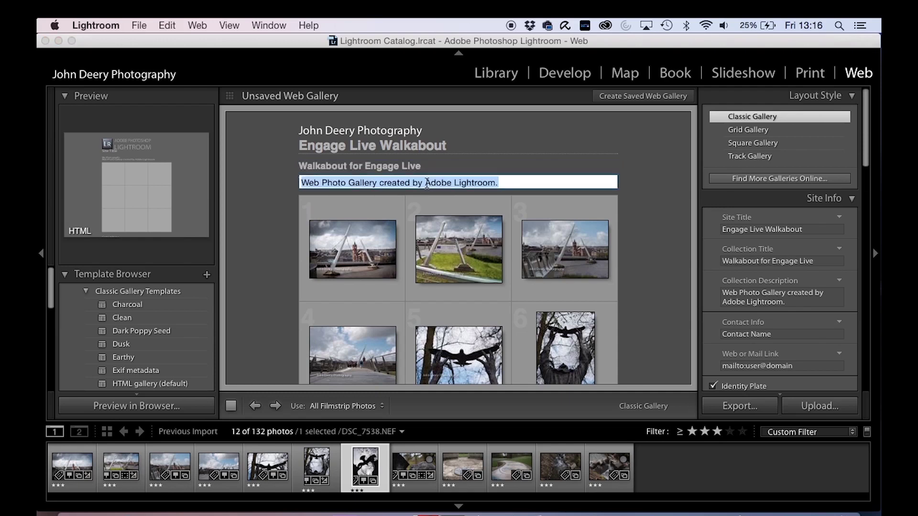
{"action": "key", "text": "BackSpace"}
{"action": "left_click", "coordinate": [535, 168]}
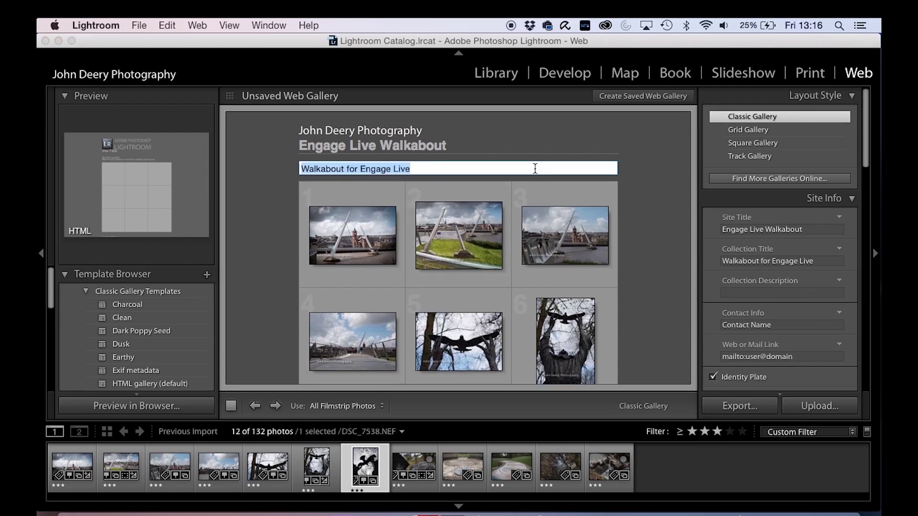
{"action": "left_click", "coordinate": [489, 117]}
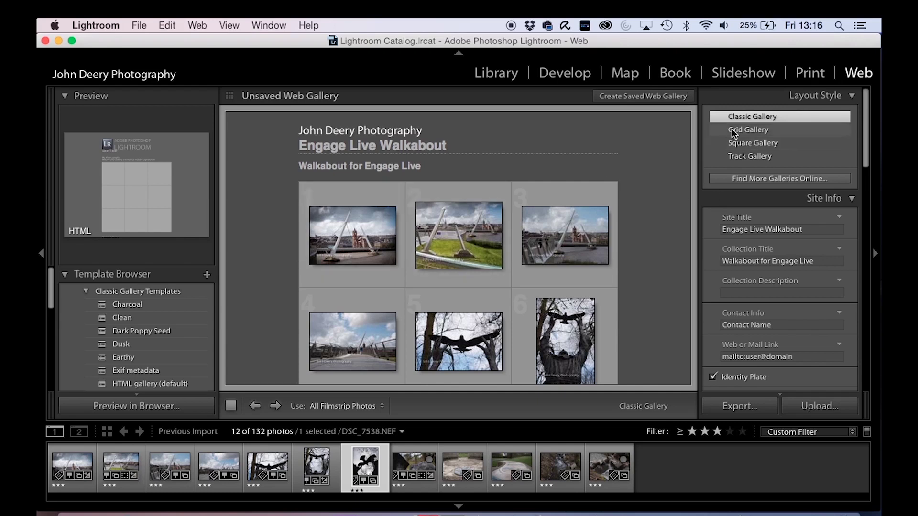
Step: Preview the Grid, Square and Track Gallery layouts, then settle on Square Gallery
{"action": "left_click", "coordinate": [760, 130]}
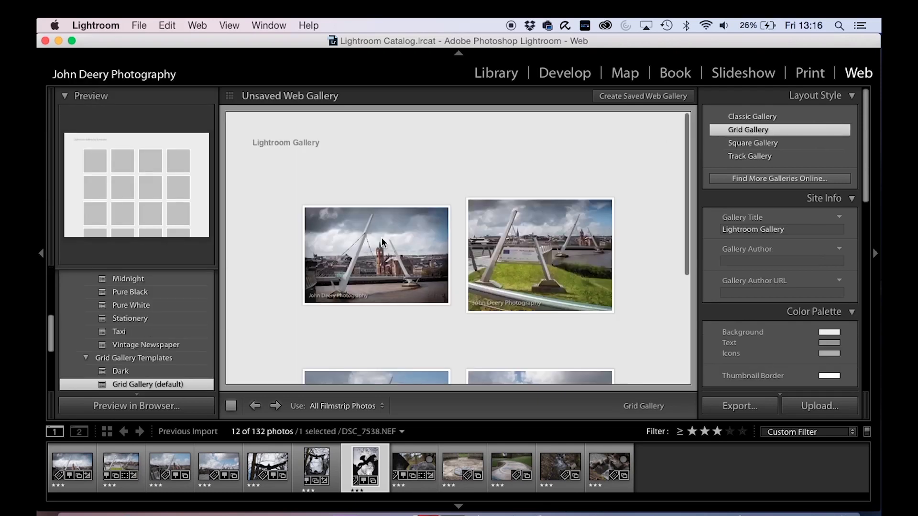
{"action": "scroll", "coordinate": [573, 282], "scroll_direction": "down", "scroll_amount": 5}
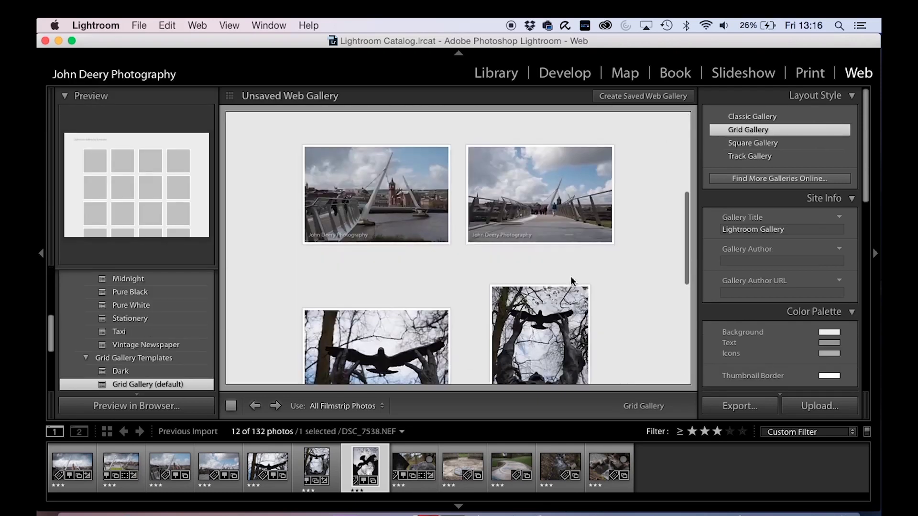
{"action": "left_click", "coordinate": [762, 143]}
{"action": "scroll", "coordinate": [495, 199], "scroll_direction": "down", "scroll_amount": 5}
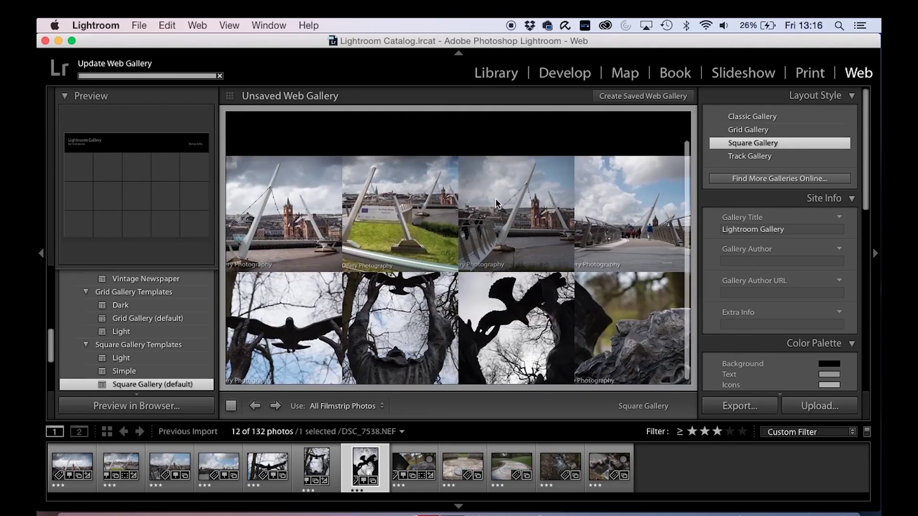
{"action": "scroll", "coordinate": [495, 199], "scroll_direction": "up", "scroll_amount": 5}
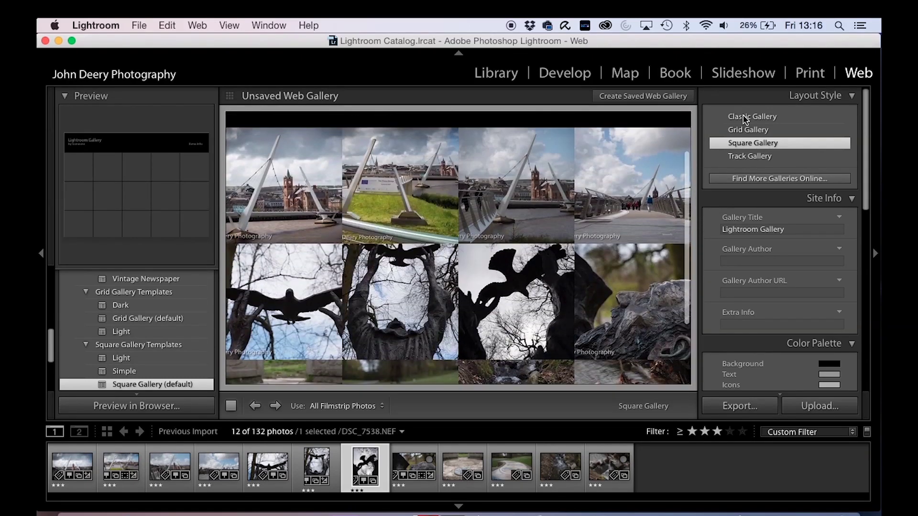
{"action": "left_click", "coordinate": [742, 157]}
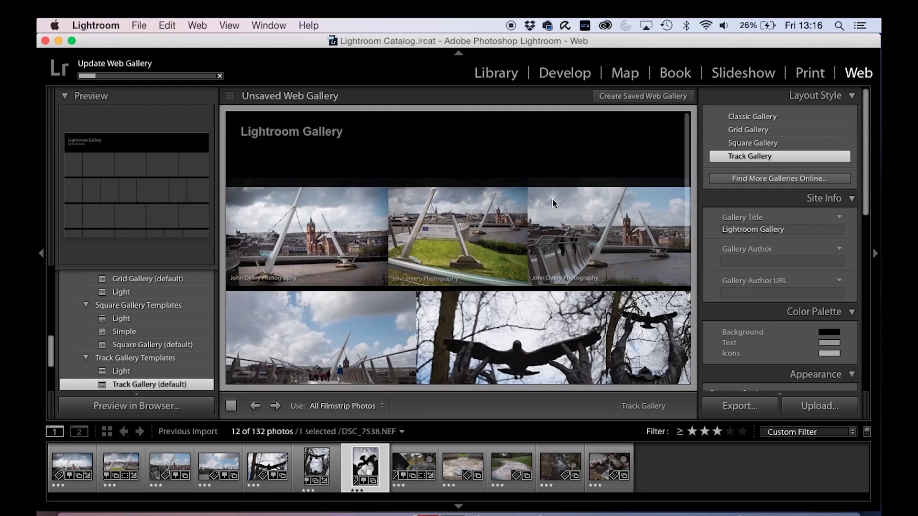
{"action": "scroll", "coordinate": [599, 265], "scroll_direction": "down", "scroll_amount": 5}
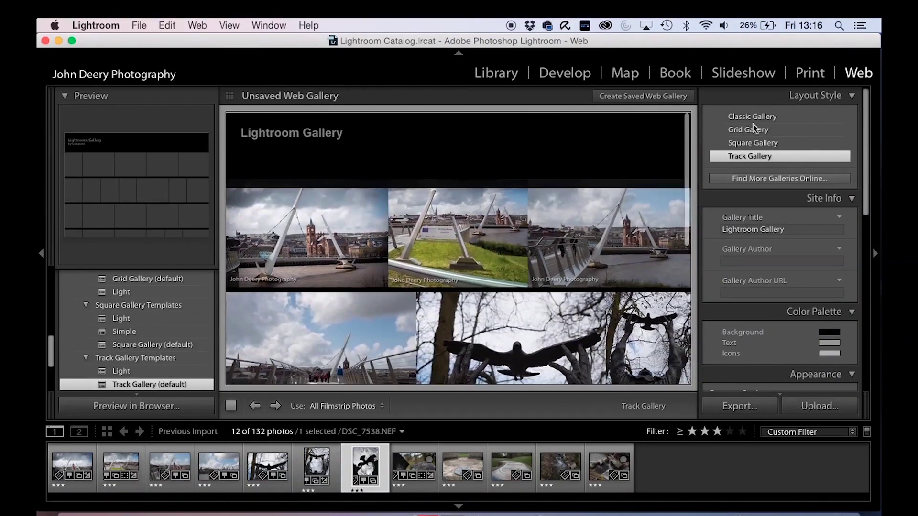
{"action": "left_click", "coordinate": [757, 144]}
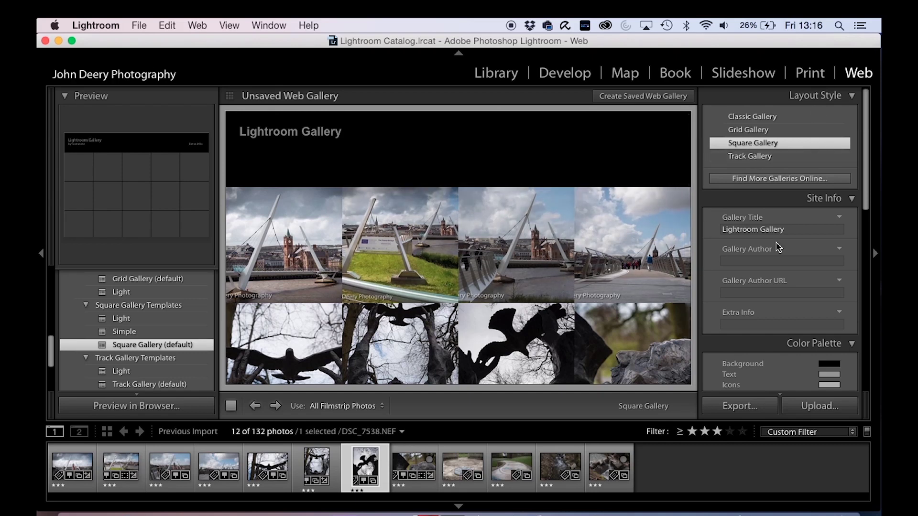
{"action": "left_click", "coordinate": [309, 254]}
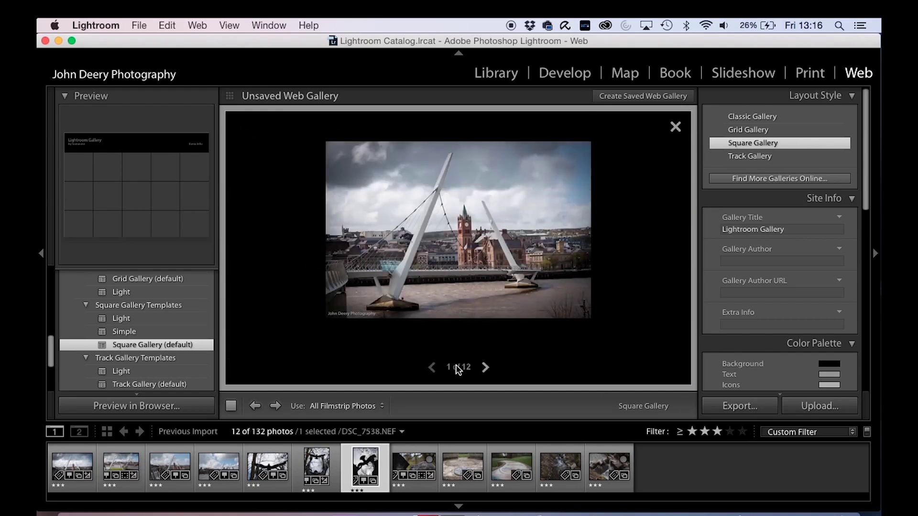
{"action": "left_click", "coordinate": [486, 367]}
{"action": "left_click", "coordinate": [486, 367]}
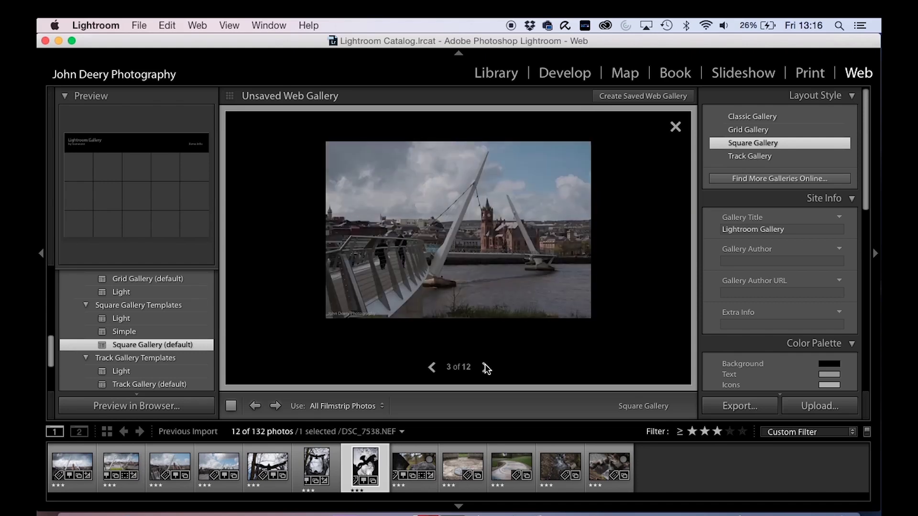
{"action": "left_click", "coordinate": [486, 367]}
{"action": "left_click", "coordinate": [486, 367]}
{"action": "left_click", "coordinate": [486, 367]}
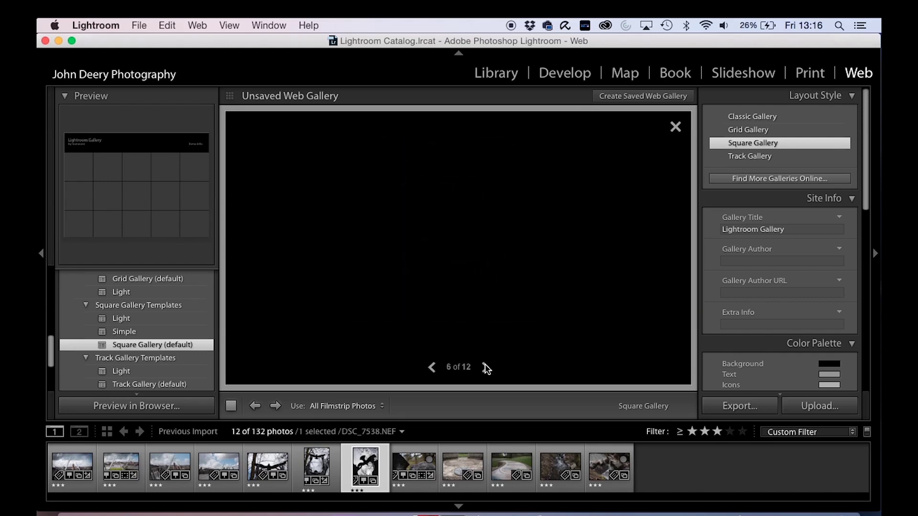
{"action": "left_click", "coordinate": [675, 127]}
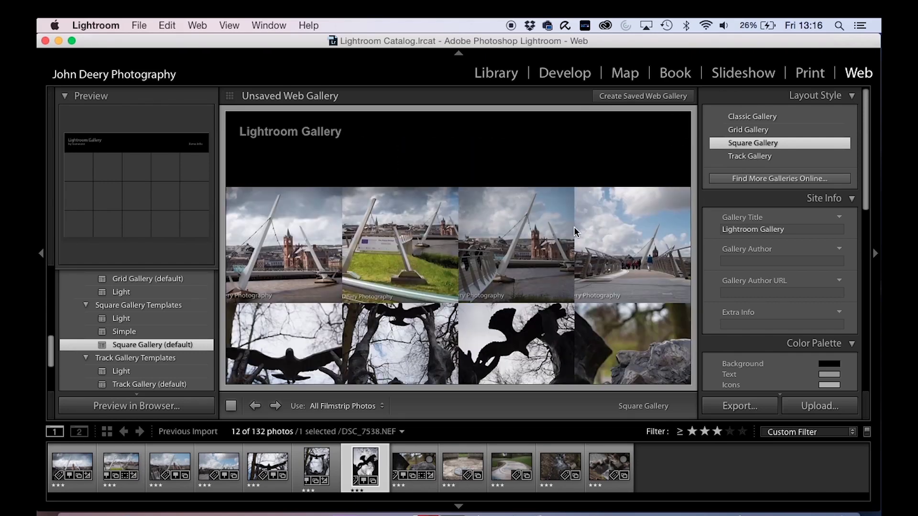
{"action": "scroll", "coordinate": [576, 232], "scroll_direction": "down", "scroll_amount": 3}
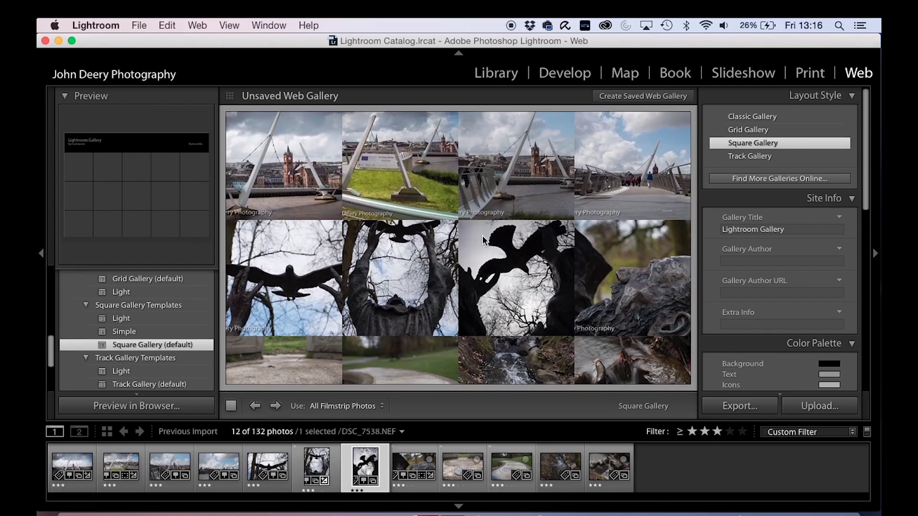
{"action": "scroll", "coordinate": [483, 240], "scroll_direction": "down", "scroll_amount": 2}
{"action": "scroll", "coordinate": [483, 240], "scroll_direction": "up", "scroll_amount": 1}
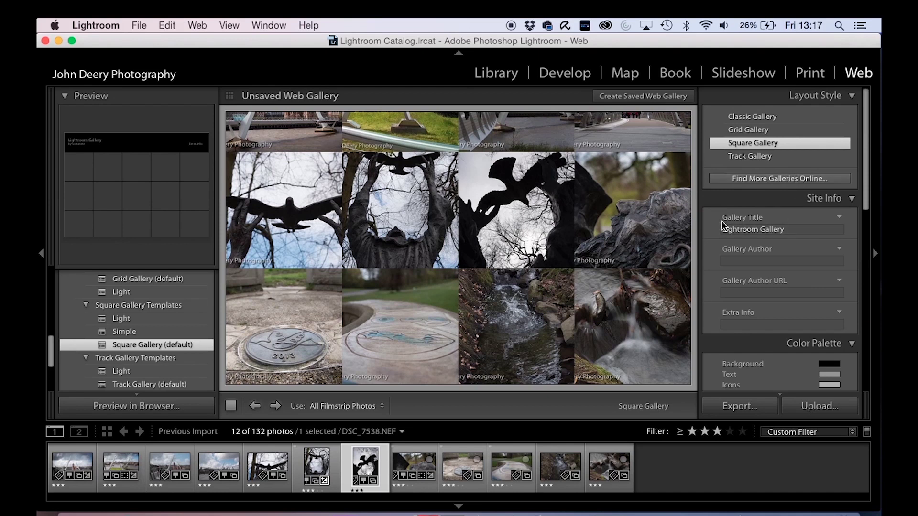
Step: Set the Color Palette background swatch to a dark grey at 32% lightness
{"action": "scroll", "coordinate": [753, 309], "scroll_direction": "down", "scroll_amount": 3}
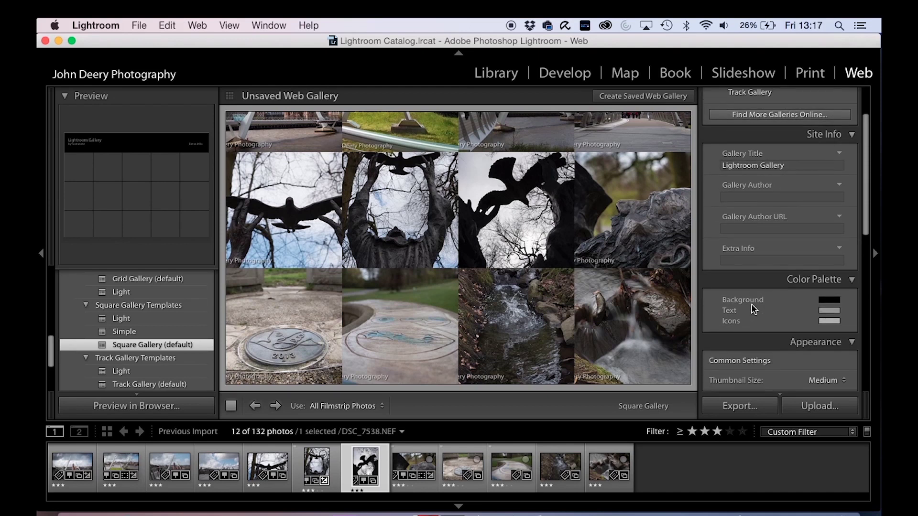
{"action": "scroll", "coordinate": [565, 275], "scroll_direction": "up", "scroll_amount": 5}
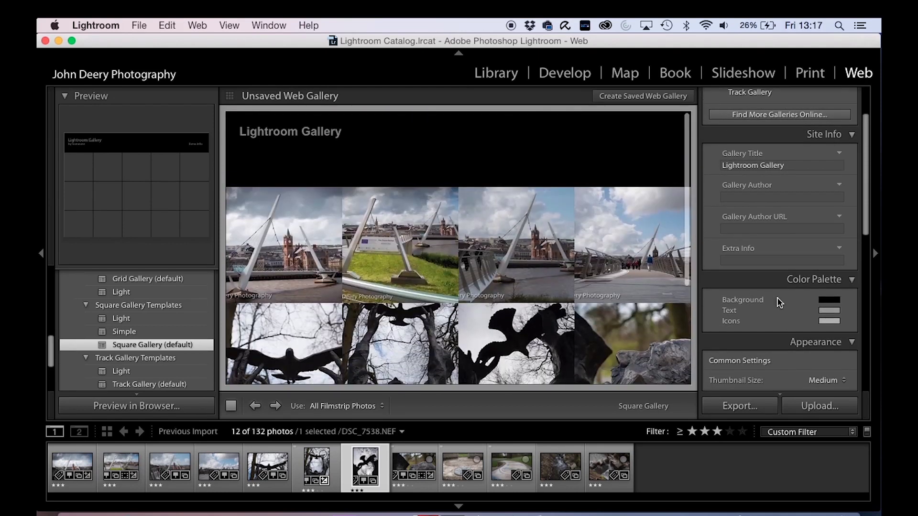
{"action": "scroll", "coordinate": [831, 285], "scroll_direction": "down", "scroll_amount": 2}
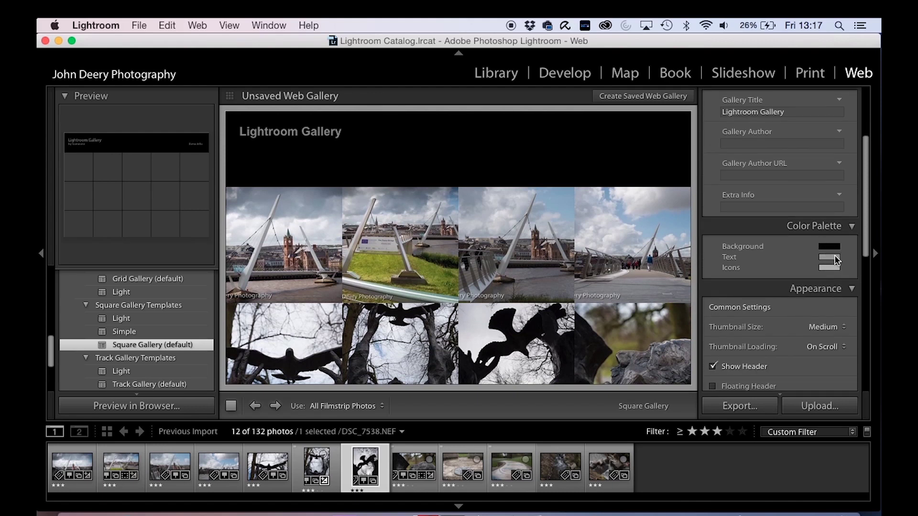
{"action": "scroll", "coordinate": [789, 316], "scroll_direction": "down", "scroll_amount": 5}
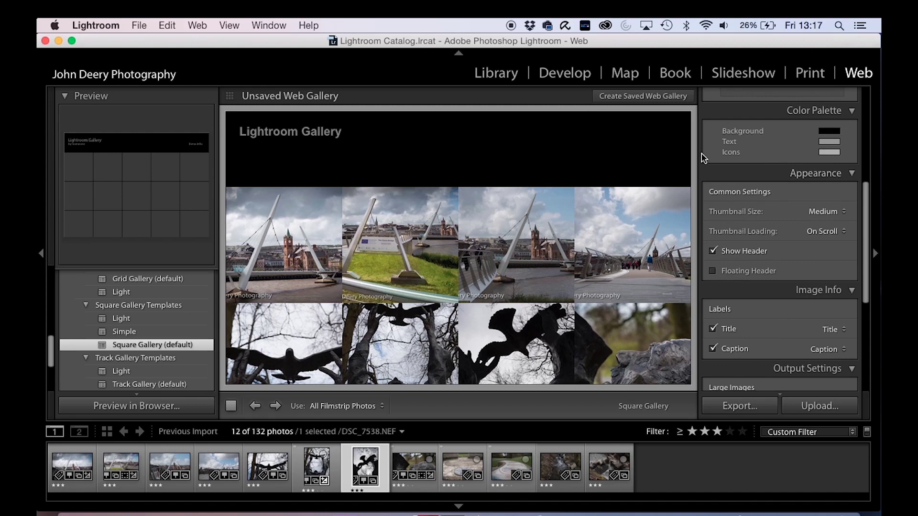
{"action": "left_click", "coordinate": [830, 133]}
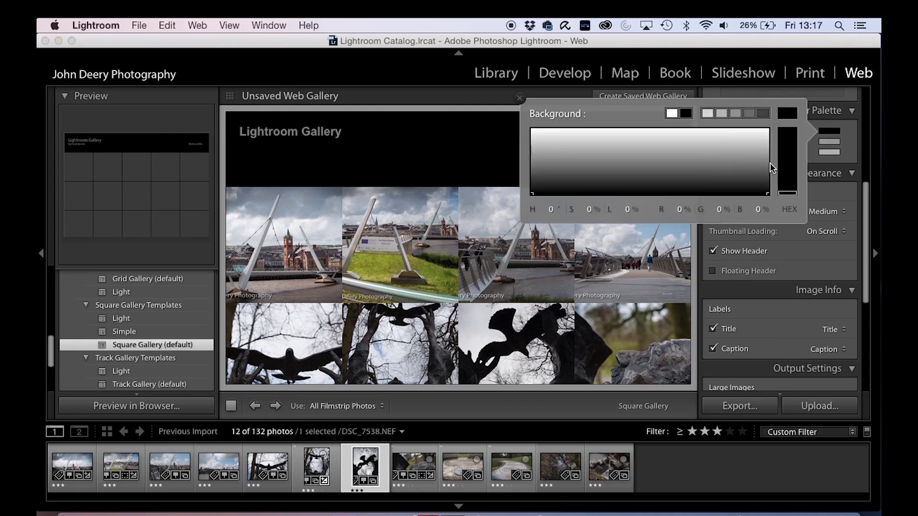
{"action": "left_click_drag", "start_coordinate": [768, 162], "coordinate": [747, 172]}
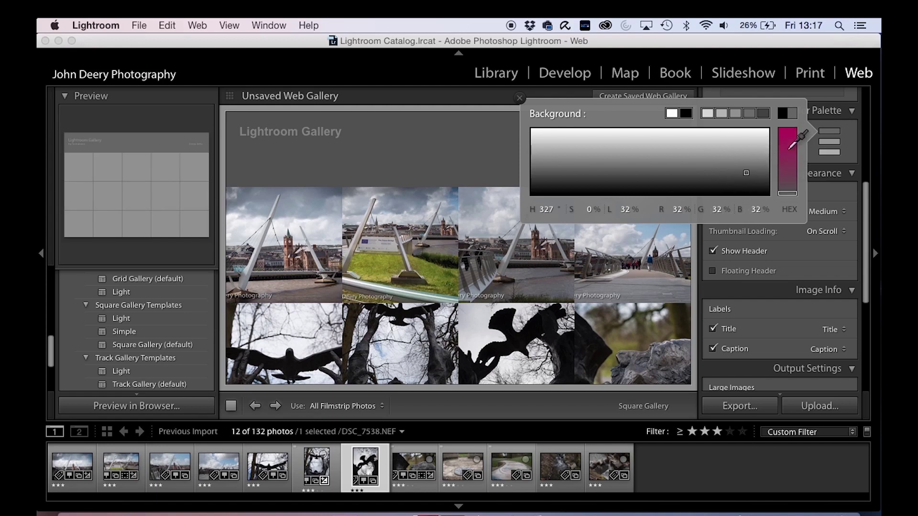
{"action": "left_click", "coordinate": [825, 133]}
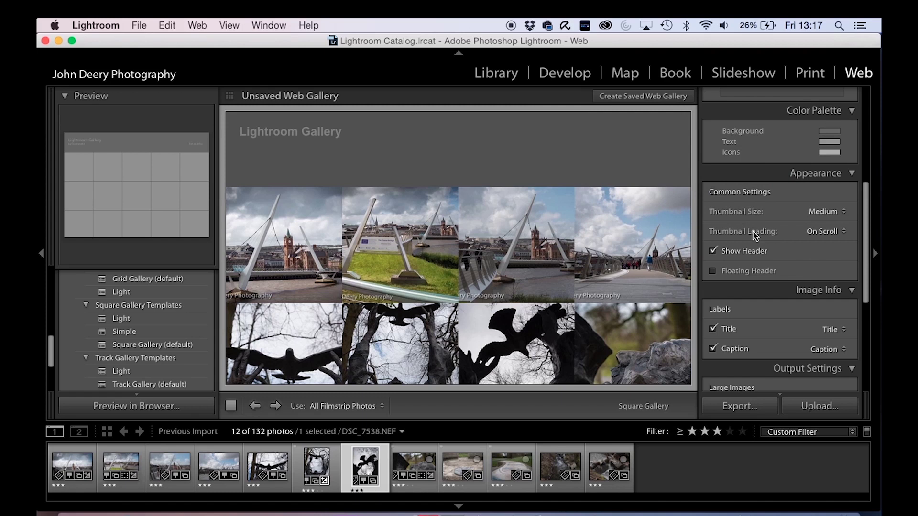
{"action": "left_click", "coordinate": [841, 212]}
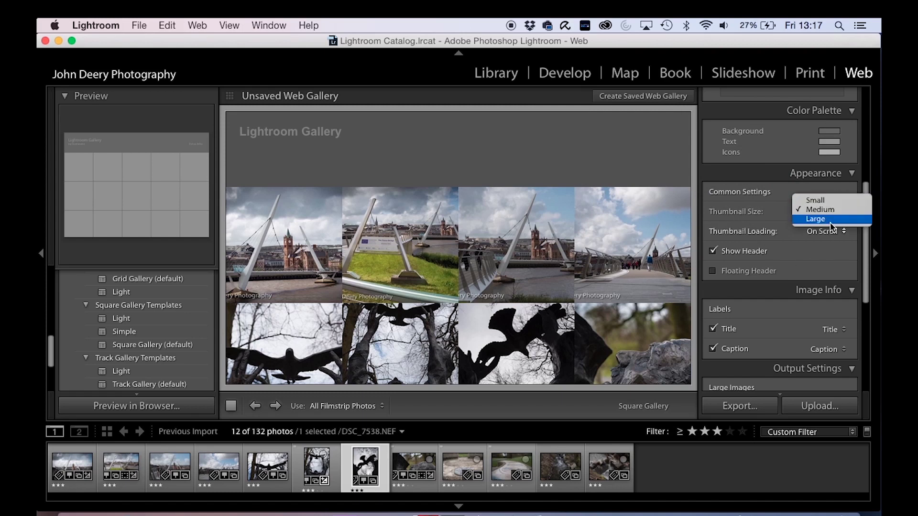
{"action": "left_click", "coordinate": [830, 220]}
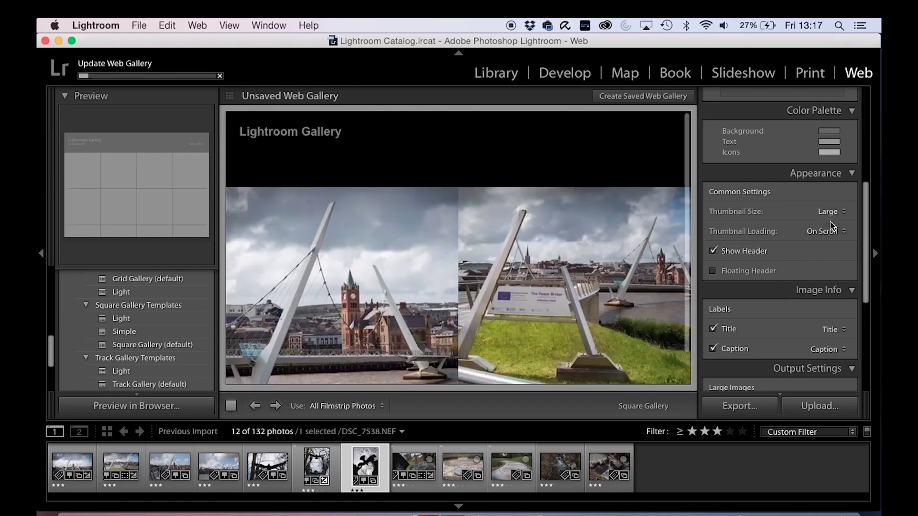
{"action": "left_click", "coordinate": [839, 213]}
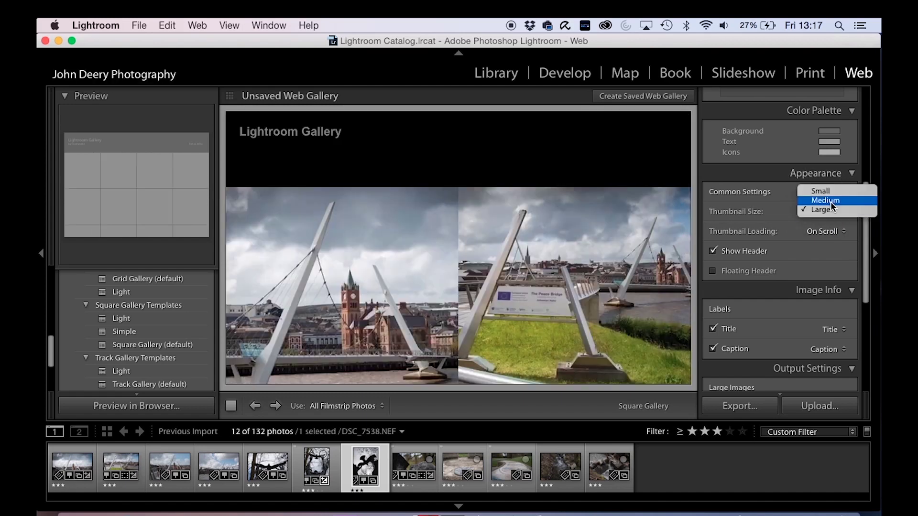
{"action": "left_click", "coordinate": [830, 200]}
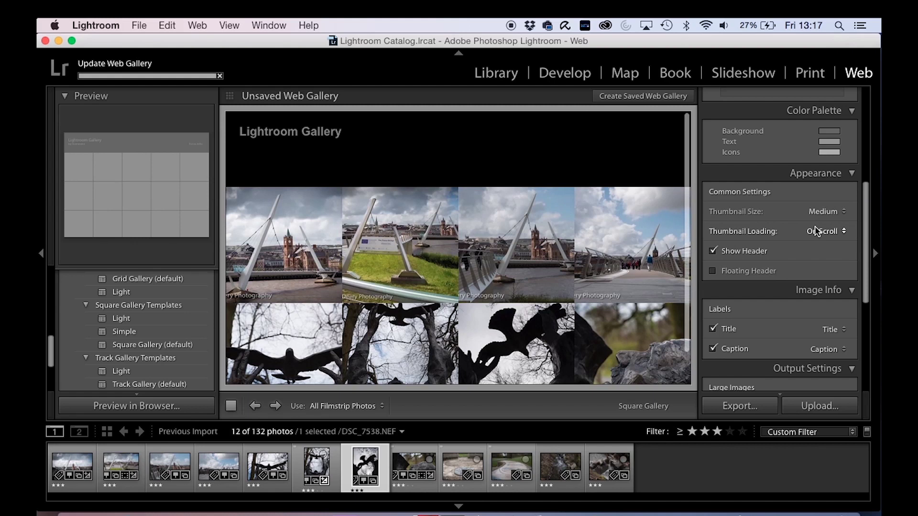
Step: Scroll the right panel down to the Output Settings and Upload Settings sections
{"action": "scroll", "coordinate": [831, 237], "scroll_direction": "down", "scroll_amount": 2}
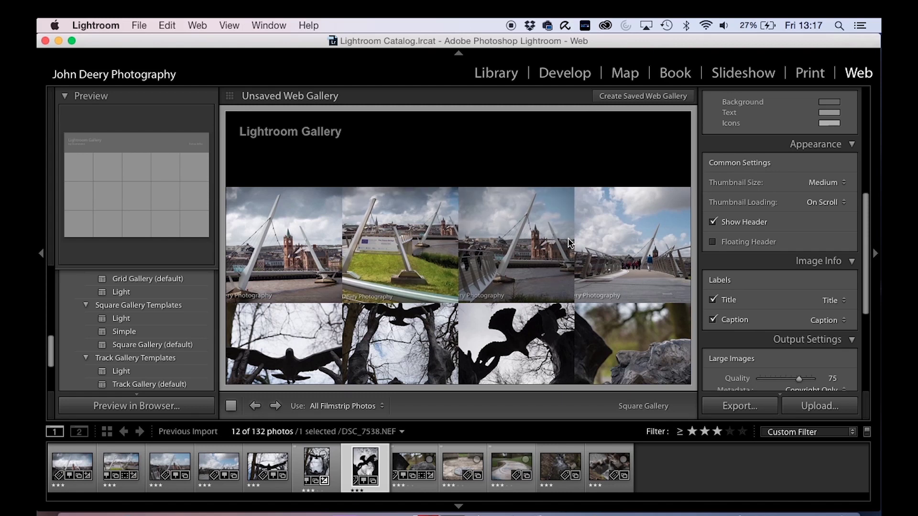
{"action": "scroll", "coordinate": [819, 245], "scroll_direction": "down", "scroll_amount": 3}
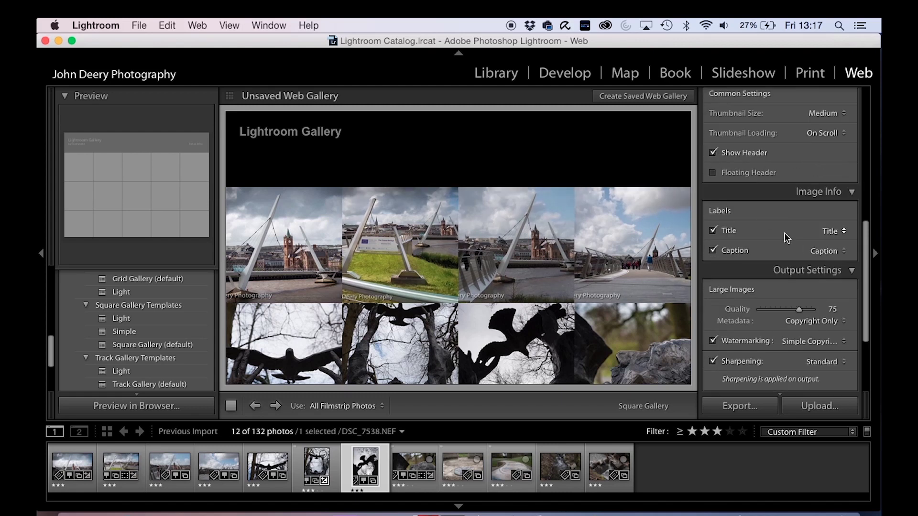
{"action": "scroll", "coordinate": [788, 237], "scroll_direction": "down", "scroll_amount": 3}
{"action": "scroll", "coordinate": [752, 221], "scroll_direction": "down", "scroll_amount": 2}
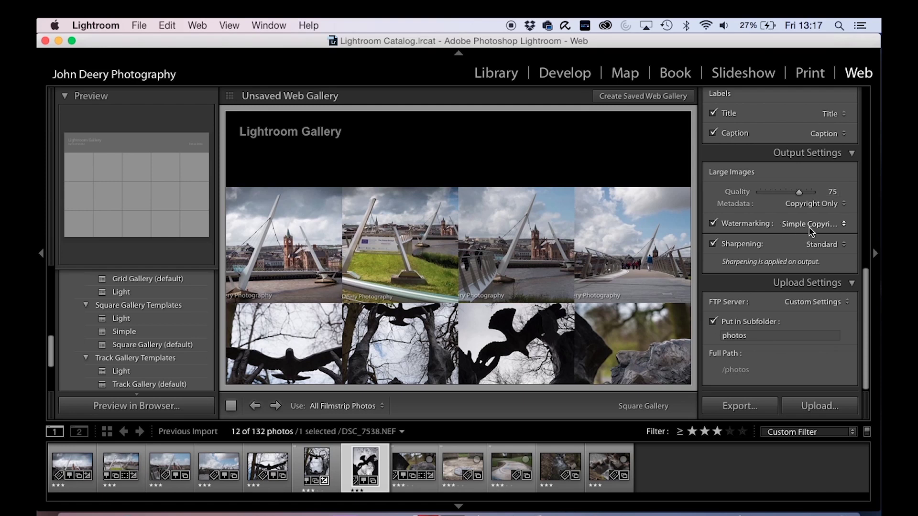
Step: Turn off watermarking for the gallery's large images
{"action": "left_click", "coordinate": [711, 225]}
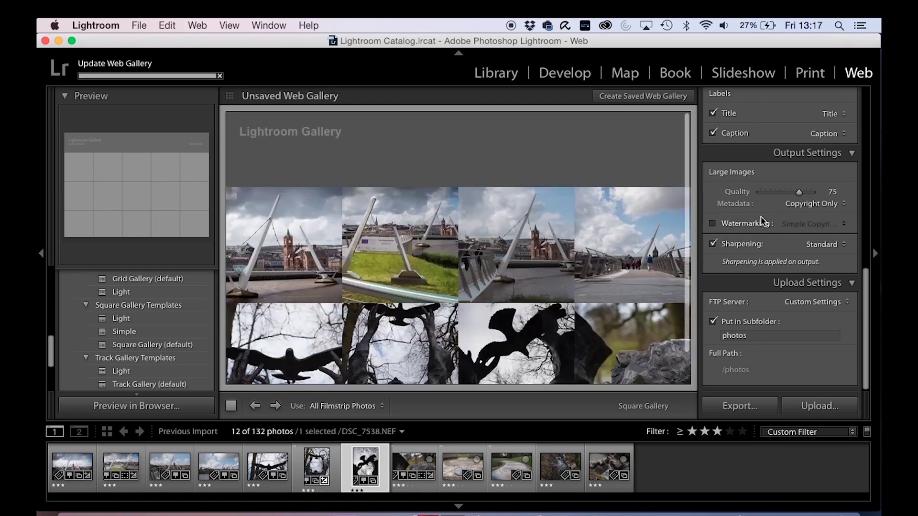
{"action": "left_click", "coordinate": [712, 223]}
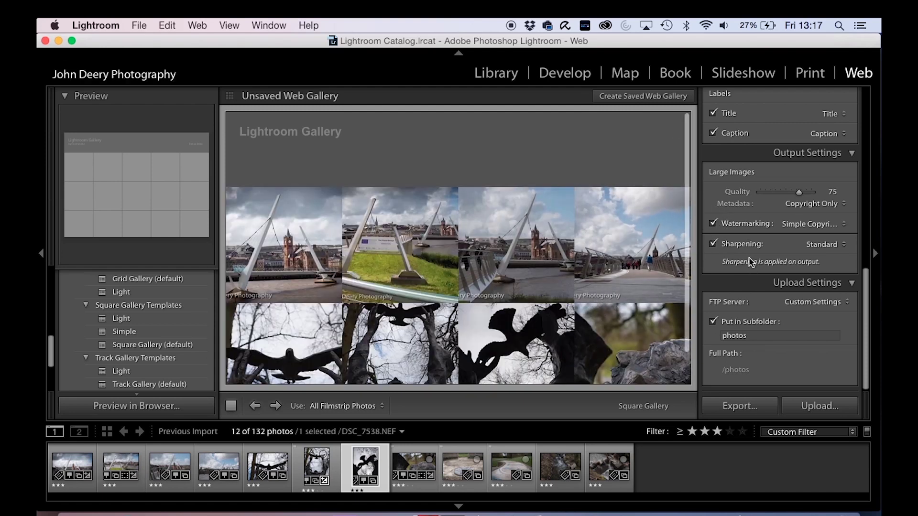
{"action": "left_click", "coordinate": [712, 223]}
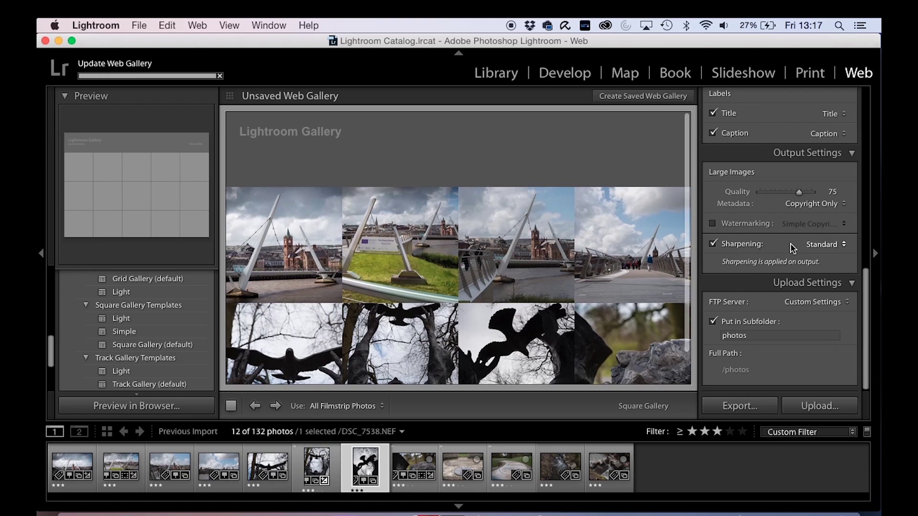
Step: Set the large image quality slider to 78
{"action": "scroll", "coordinate": [790, 243], "scroll_direction": "down", "scroll_amount": 2}
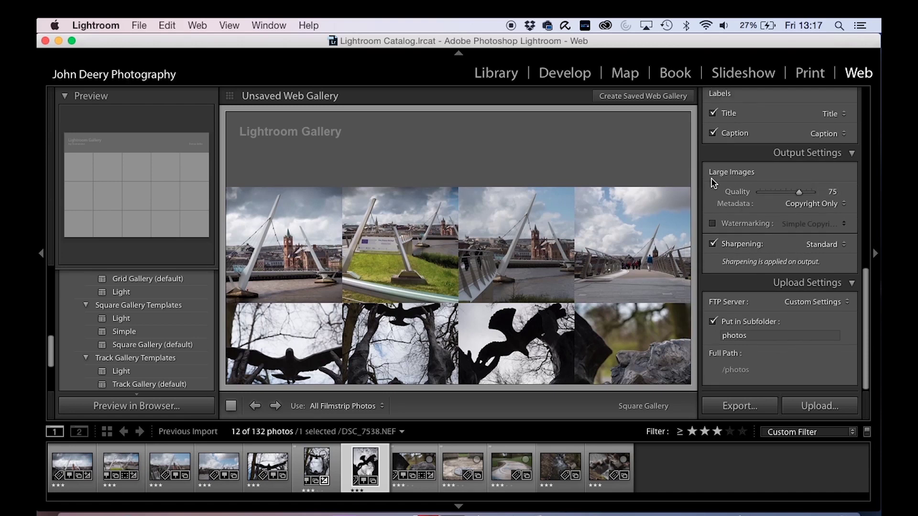
{"action": "left_click", "coordinate": [778, 192]}
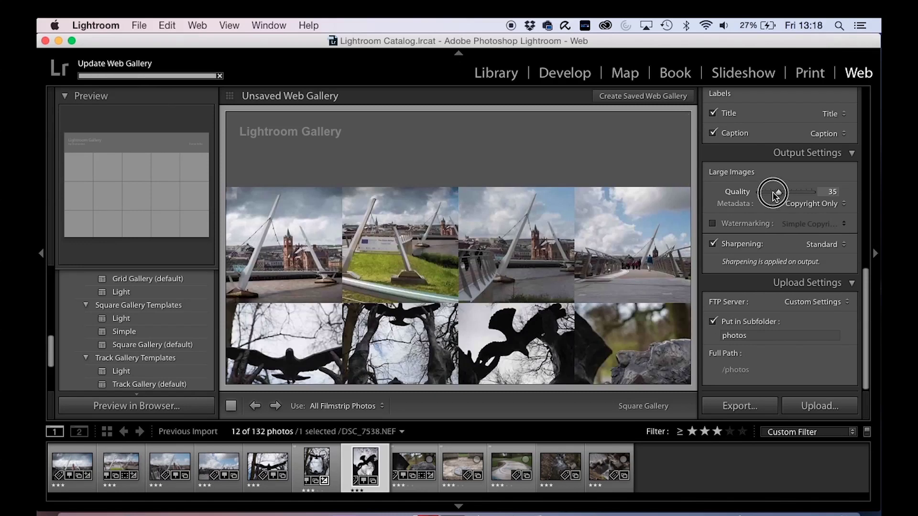
{"action": "left_click_drag", "start_coordinate": [782, 192], "coordinate": [800, 193]}
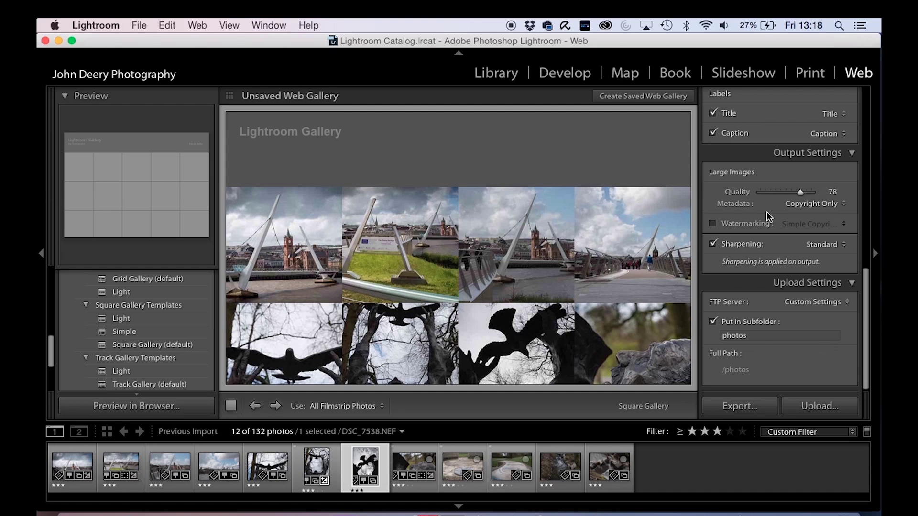
{"action": "scroll", "coordinate": [775, 207], "scroll_direction": "down", "scroll_amount": 1}
{"action": "scroll", "coordinate": [775, 207], "scroll_direction": "up", "scroll_amount": 1}
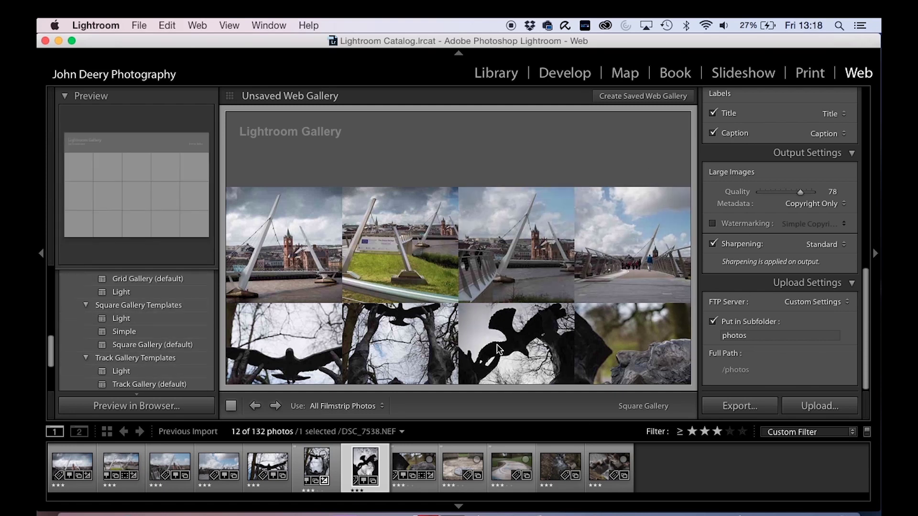
{"action": "left_click", "coordinate": [509, 323]}
{"action": "left_click", "coordinate": [486, 368]}
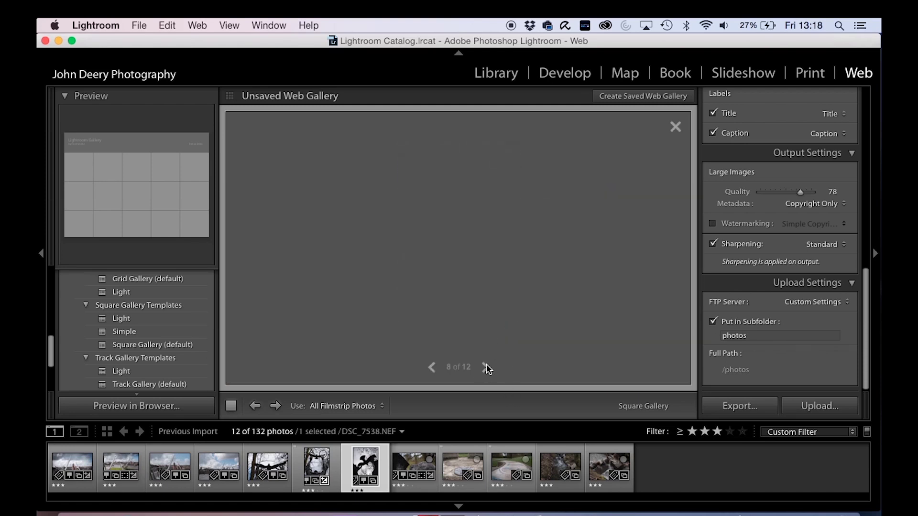
{"action": "left_click", "coordinate": [486, 367]}
{"action": "left_click", "coordinate": [486, 367]}
{"action": "left_click", "coordinate": [486, 368]}
{"action": "left_click", "coordinate": [486, 367]}
{"action": "left_click", "coordinate": [675, 127]}
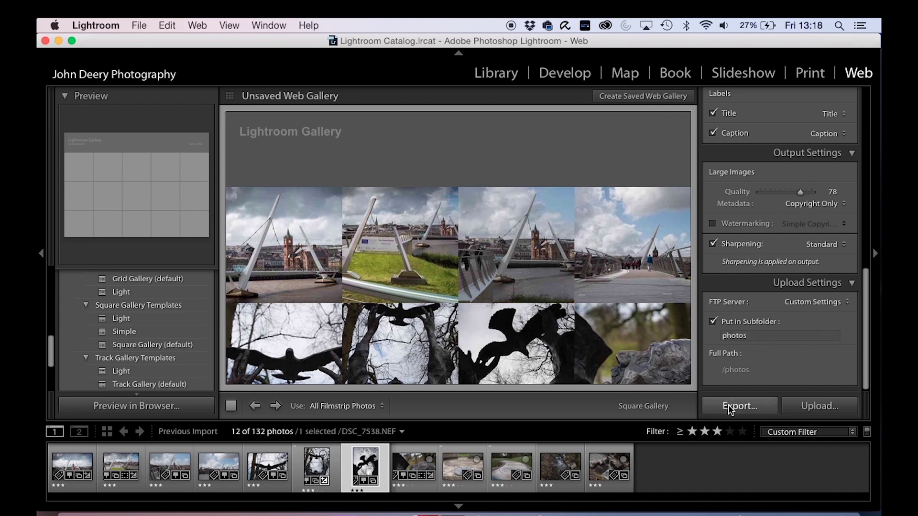
Step: Select the upload subfolder field and open the FTP Server popup, currently Custom Settings
{"action": "scroll", "coordinate": [785, 328], "scroll_direction": "down", "scroll_amount": 1}
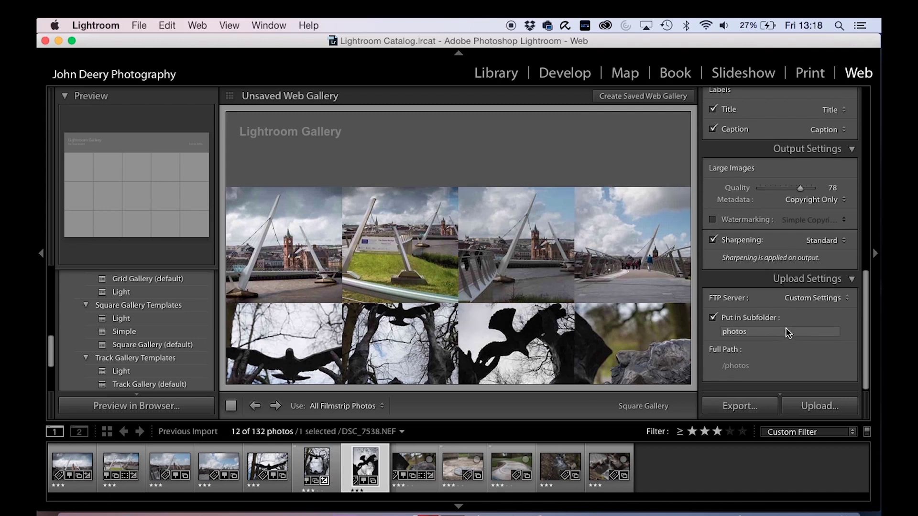
{"action": "scroll", "coordinate": [785, 328], "scroll_direction": "up", "scroll_amount": 1}
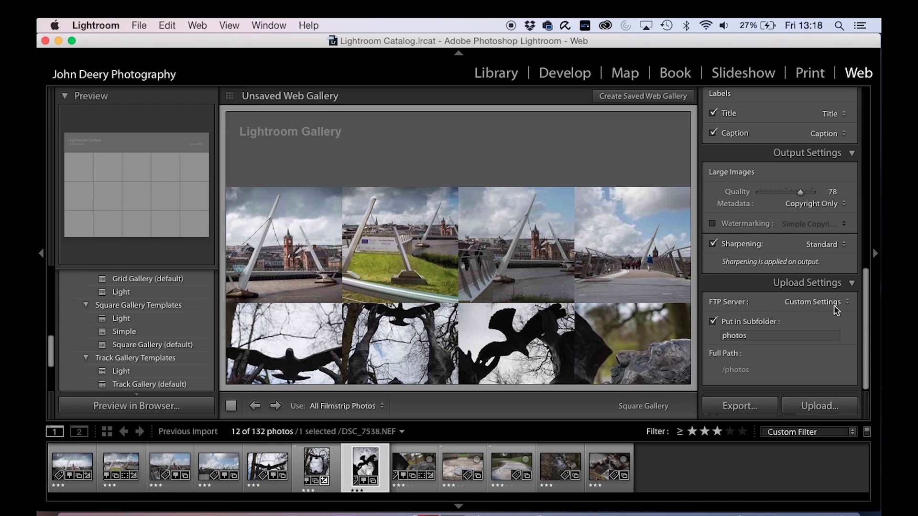
{"action": "left_click", "coordinate": [731, 333]}
{"action": "left_click", "coordinate": [834, 410]}
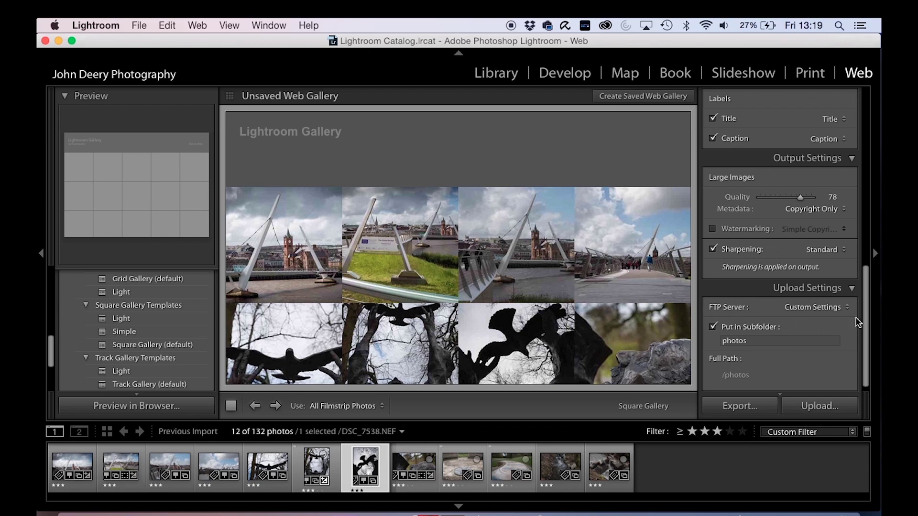
{"action": "left_click", "coordinate": [842, 308]}
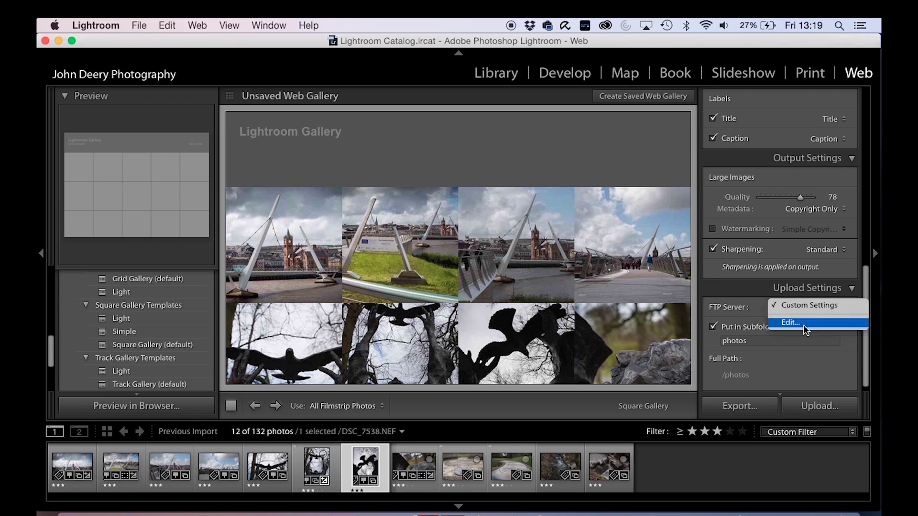
{"action": "left_click", "coordinate": [805, 324]}
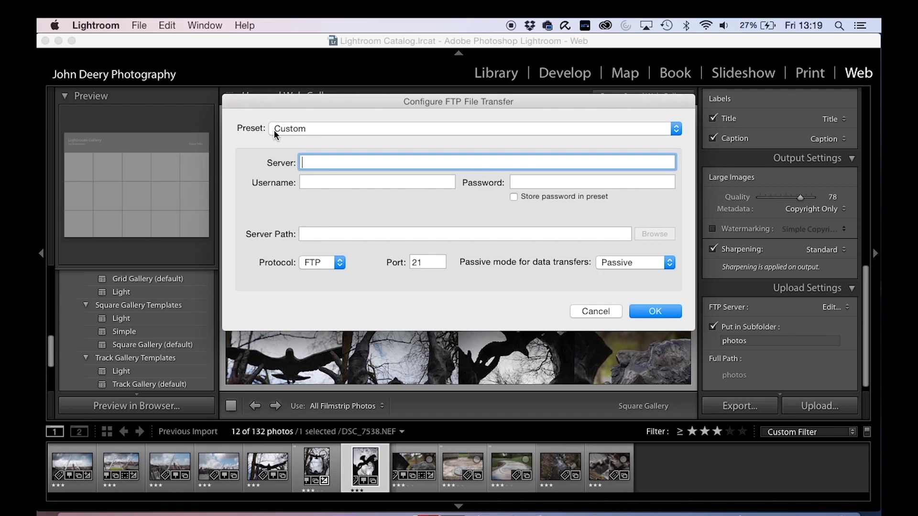
{"action": "left_click", "coordinate": [304, 163]}
{"action": "left_click", "coordinate": [380, 181]}
{"action": "left_click", "coordinate": [543, 188]}
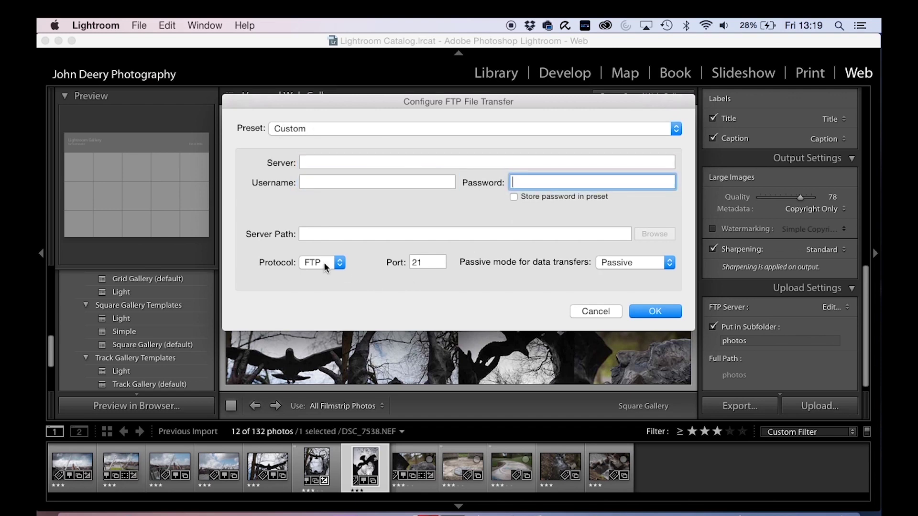
{"action": "left_click", "coordinate": [320, 234]}
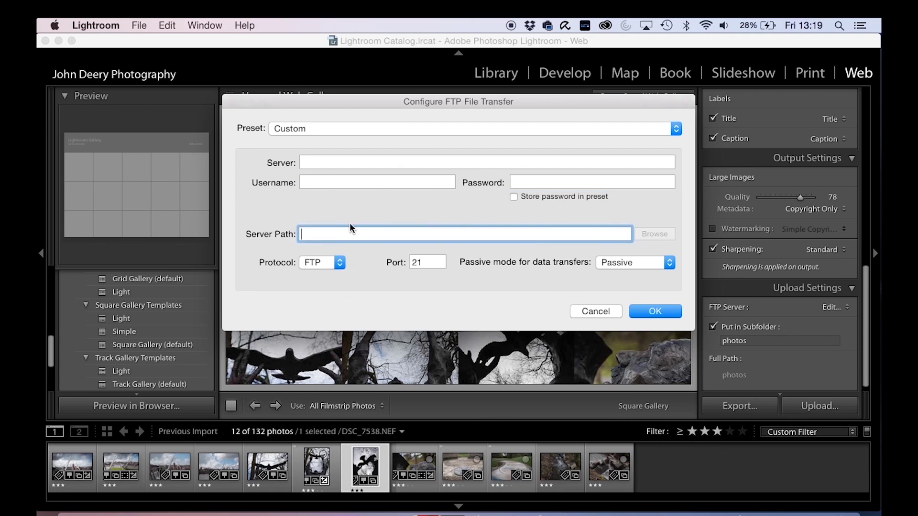
{"action": "left_click", "coordinate": [655, 313]}
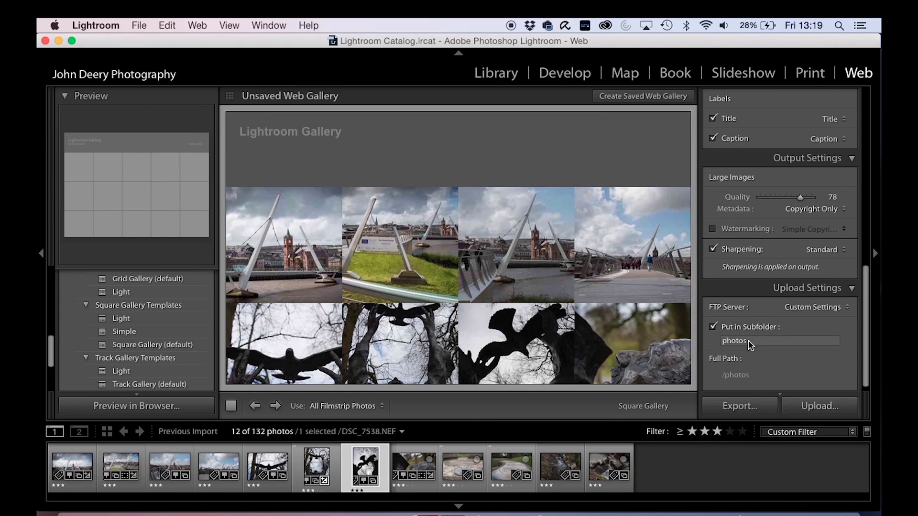
Step: Rename the upload subfolder from photos to 'Engage Live Walkabout', giving path /Engage Live Walkabout
{"action": "left_click", "coordinate": [762, 342]}
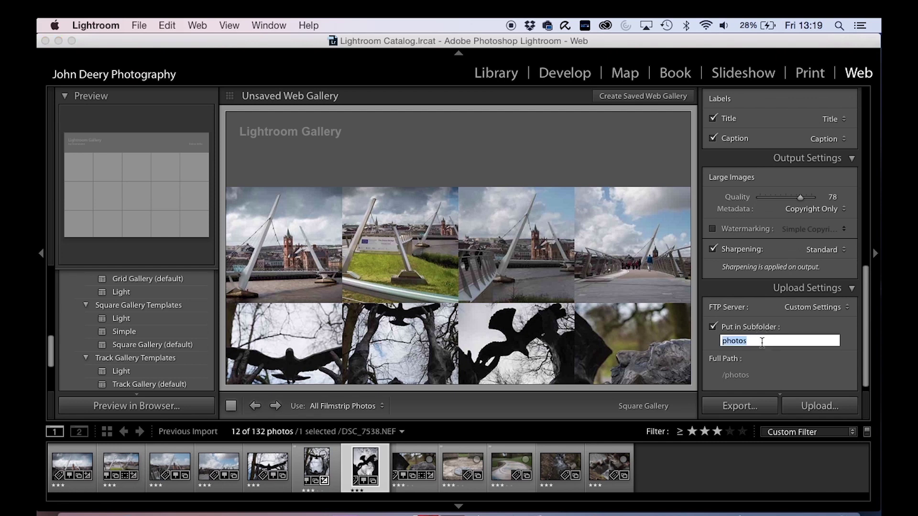
{"action": "type", "text": "Engage Live Walkabout"}
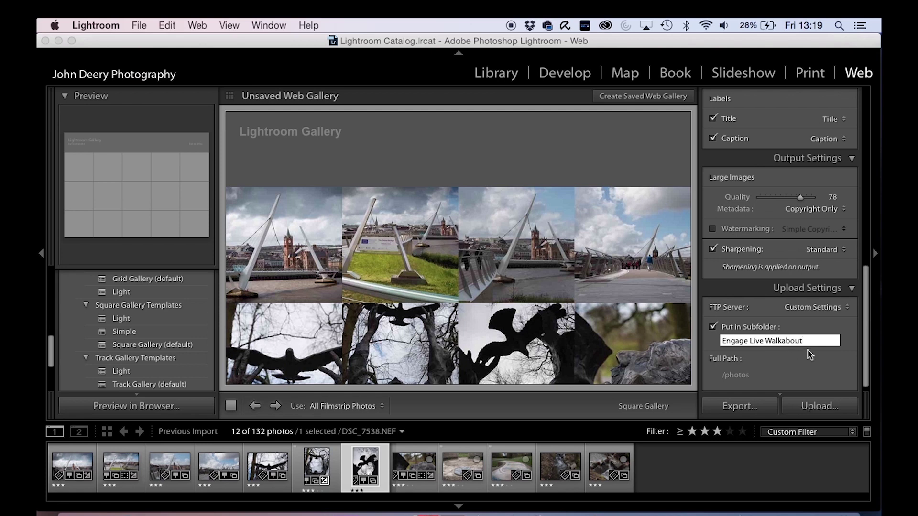
{"action": "key", "text": "Return"}
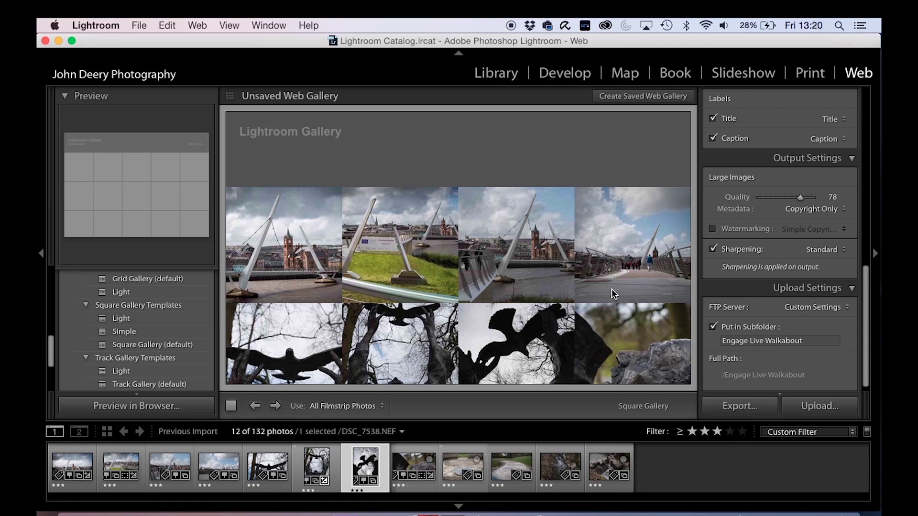
Step: Scroll the gallery preview down to show the lower rows of photos
{"action": "scroll", "coordinate": [610, 287], "scroll_direction": "down", "scroll_amount": 5}
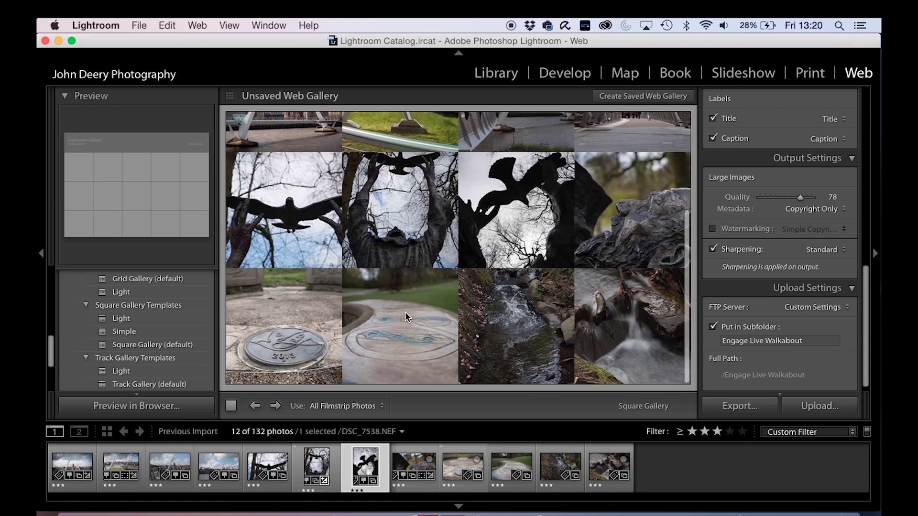